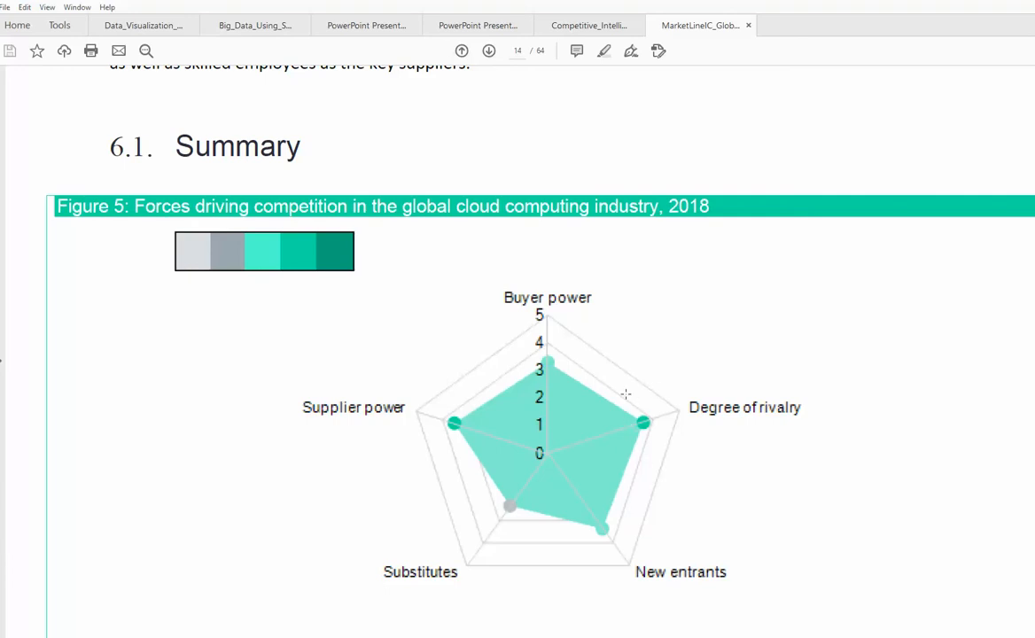
# Look through the Five Forces summary in the PDF report and continue to the buyer power section with Figure 6.
pyautogui.scroll(-5, 630, 427)
pyautogui.scroll(-10, 624, 398)
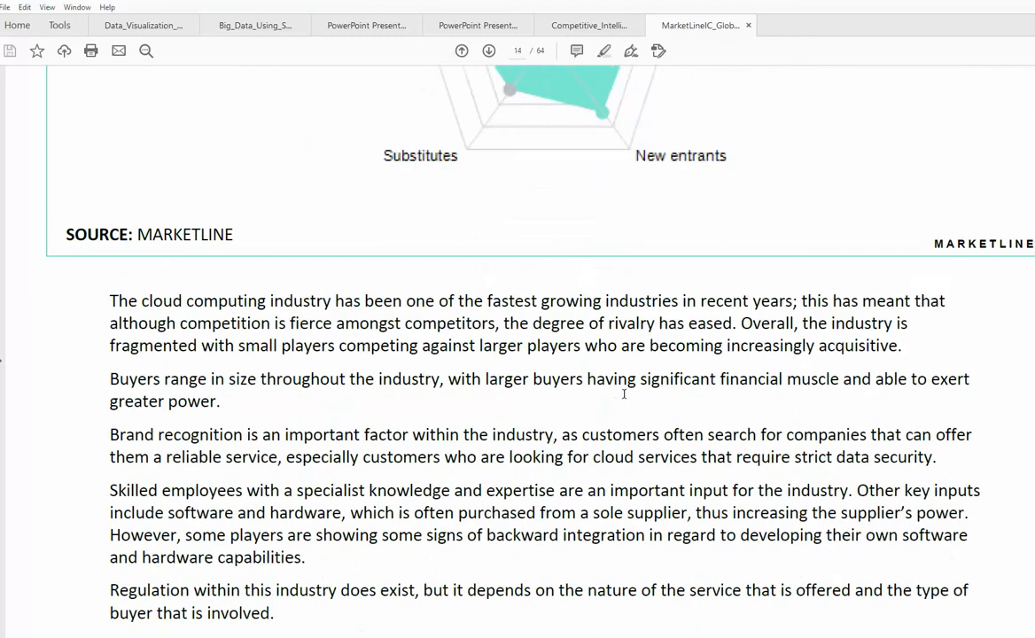
pyautogui.scroll(-9, 625, 401)
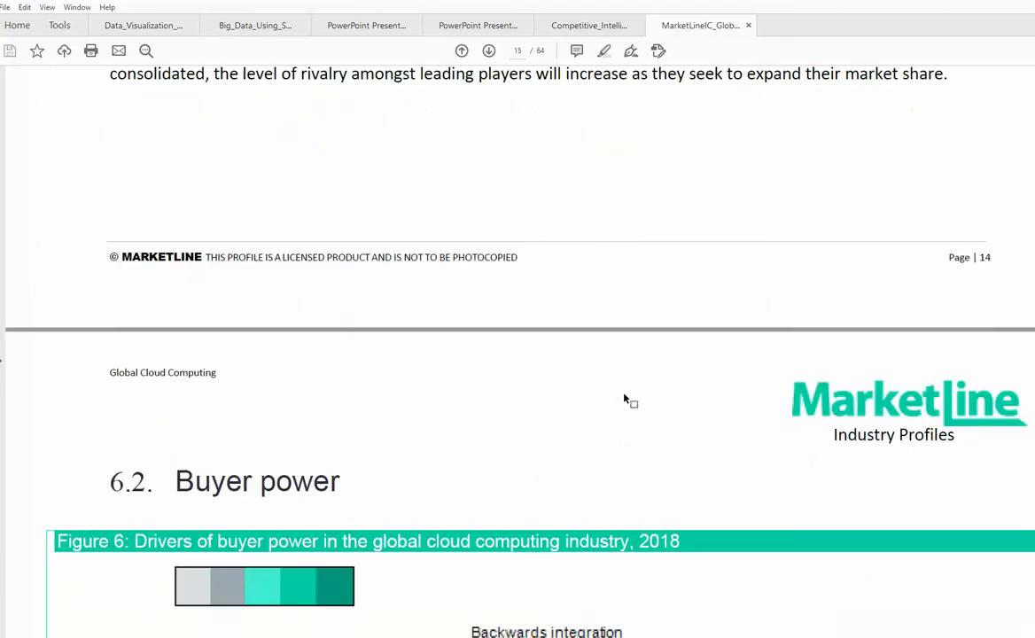
pyautogui.scroll(-1, 625, 394)
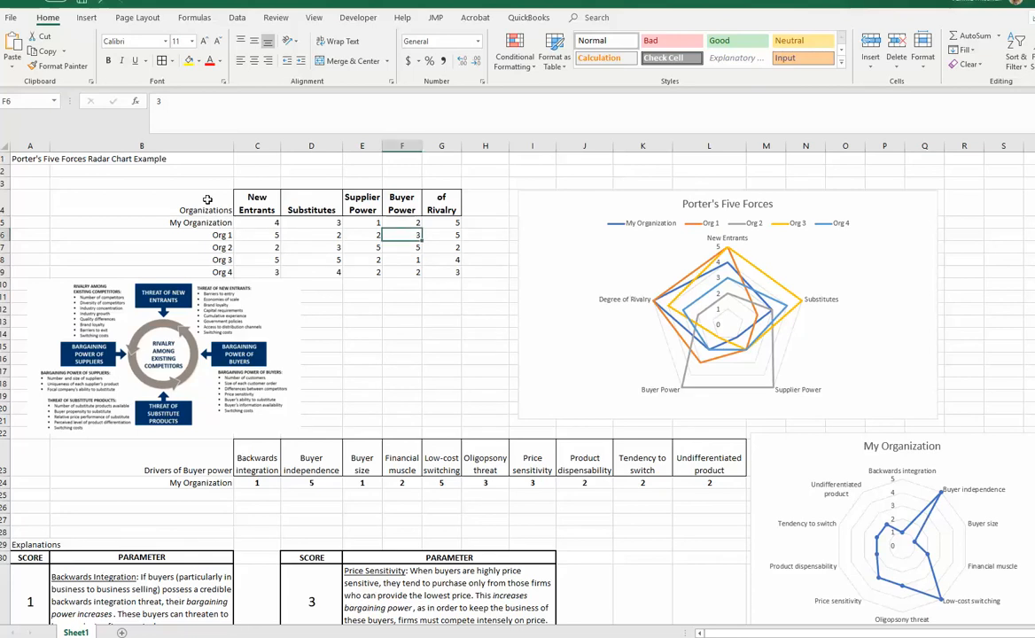
# Highlight the Porter's Five Forces score table, cells B4 to G10, with a yellow fill.
pyautogui.moveTo(208, 206); pyautogui.dragTo(442, 280)
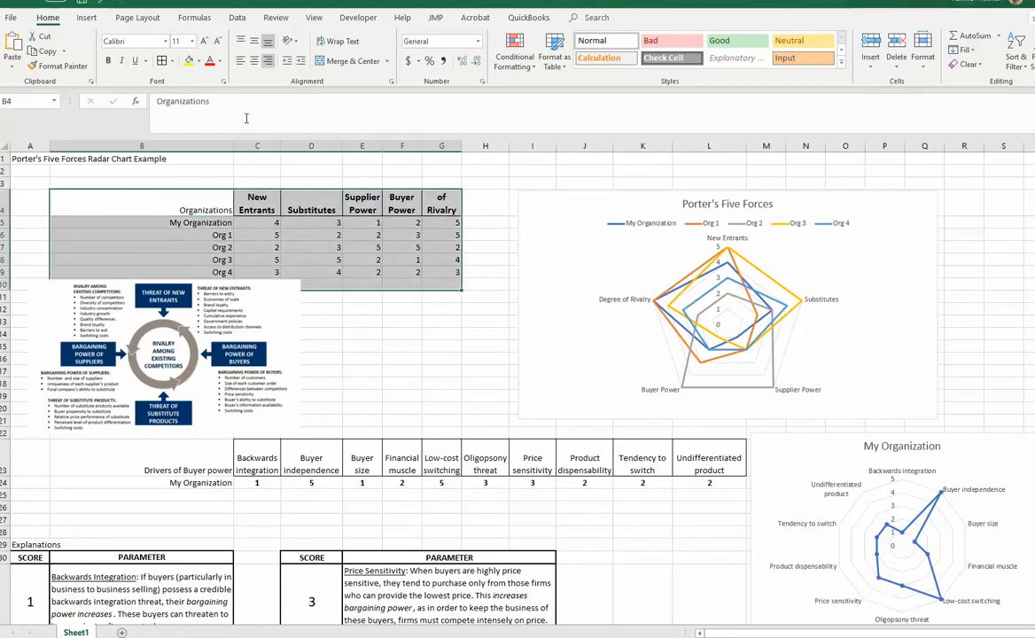
pyautogui.click(188, 61)
pyautogui.click(440, 370)
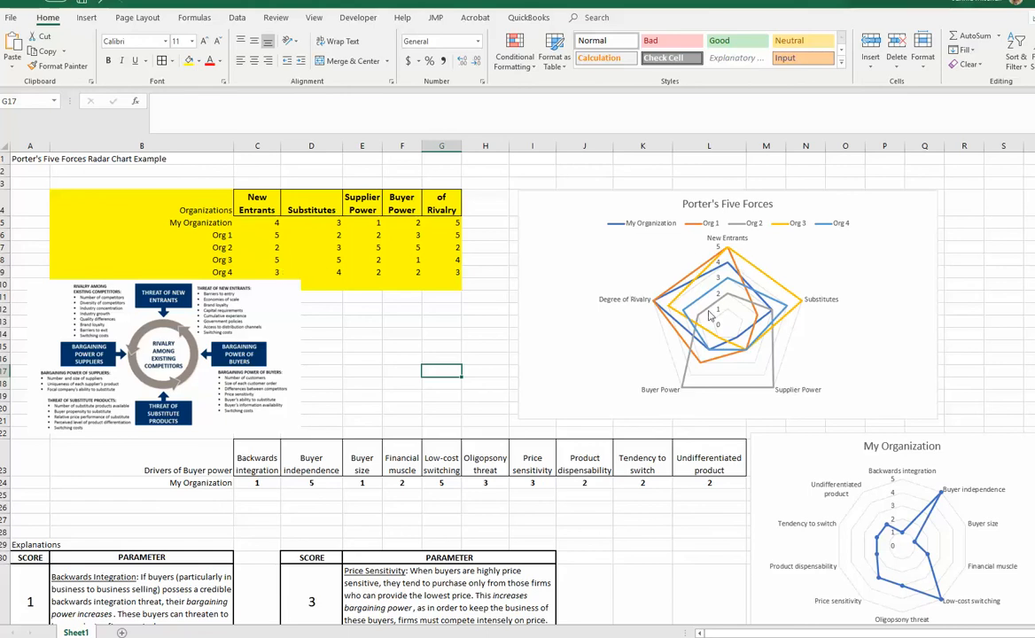
# Preview the Radar chart type for the organizations' score table B4:G9 without inserting it.
pyautogui.click(285, 227)
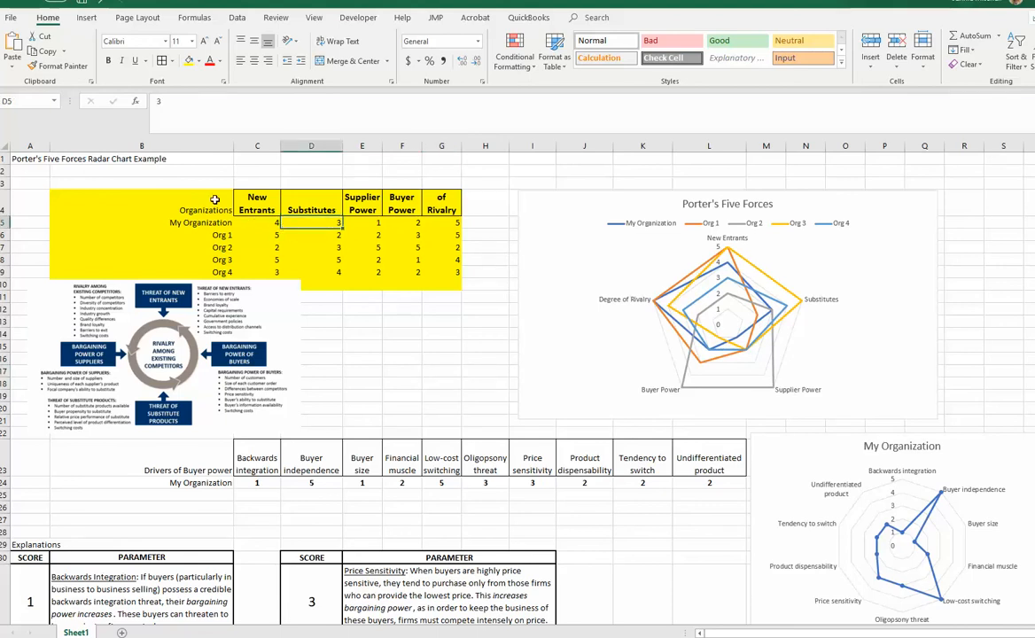
pyautogui.moveTo(223, 198); pyautogui.dragTo(452, 271)
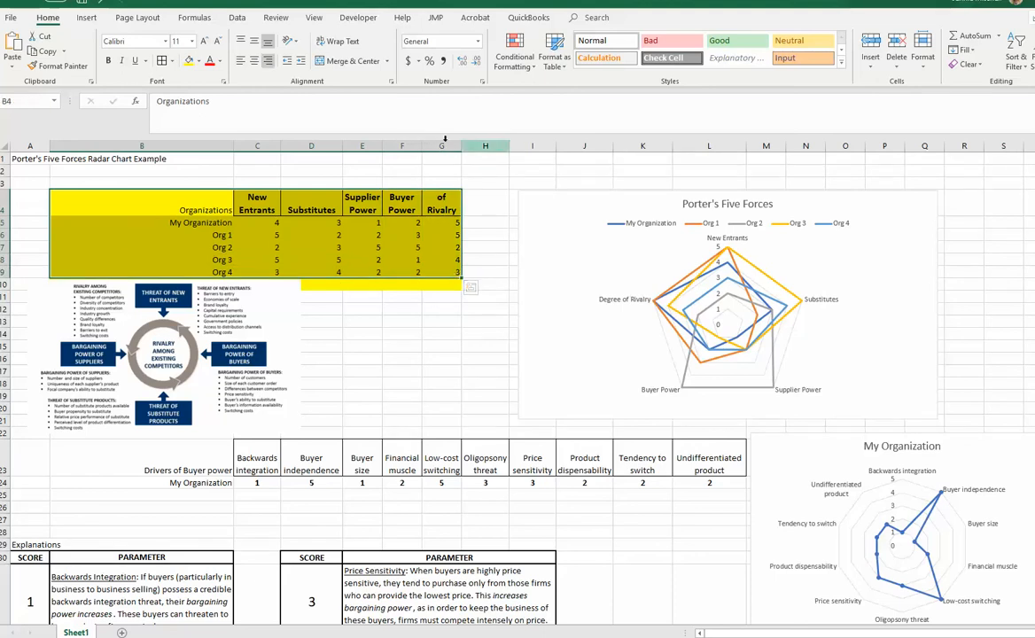
pyautogui.click(87, 18)
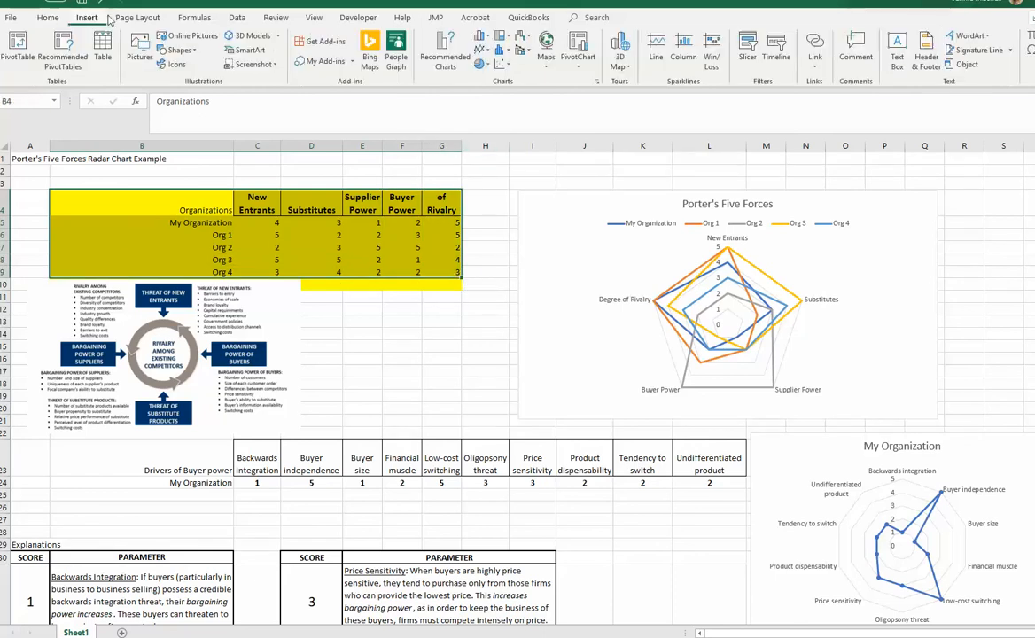
pyautogui.click(443, 52)
pyautogui.click(469, 165)
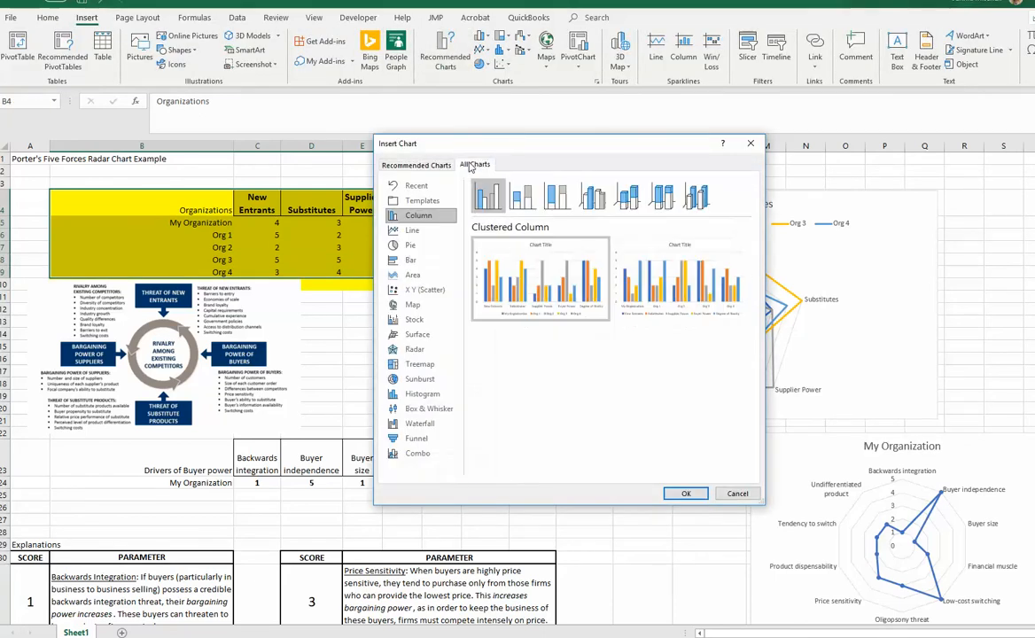
pyautogui.click(414, 349)
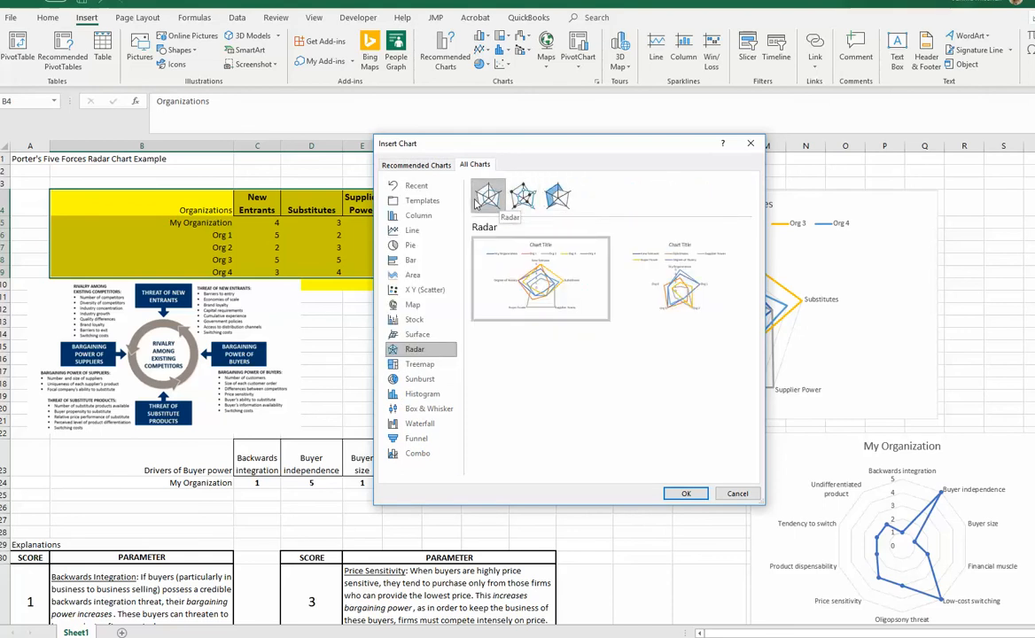
pyautogui.moveTo(556, 281)
pyautogui.click(737, 494)
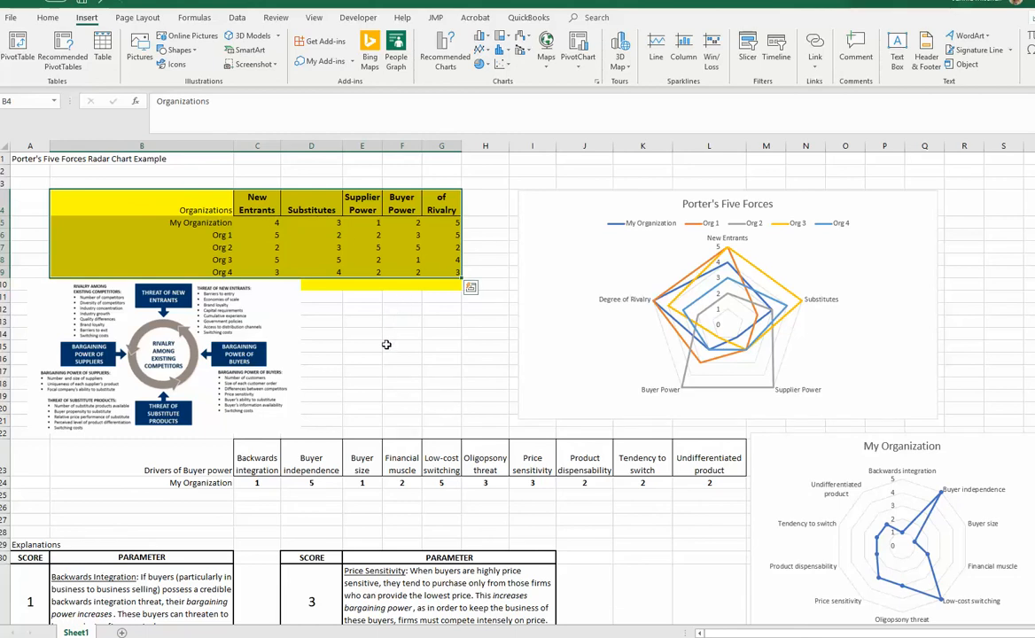
# Switch to the MarketLine PDF report and examine the drivers of buyer power radar chart in Figure 6.
pyautogui.scroll(-1, 395, 334)
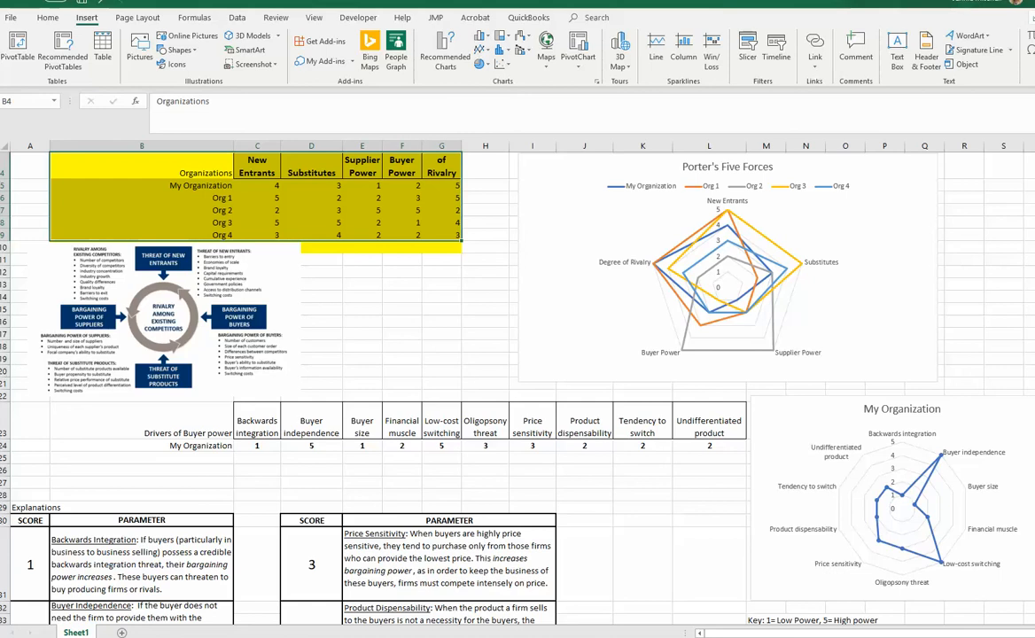
pyautogui.click(53, 636)
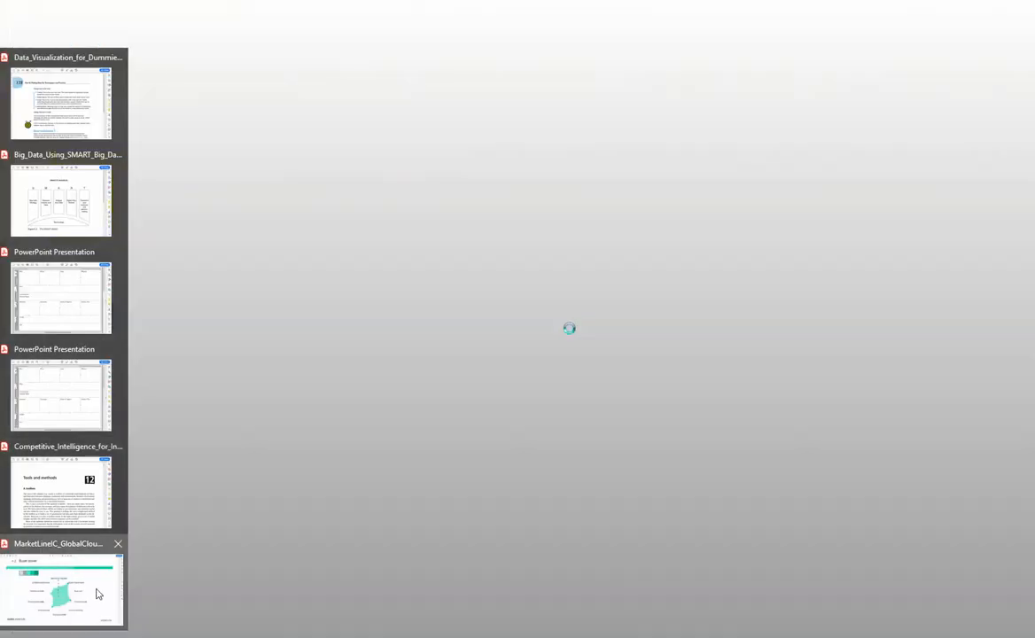
pyautogui.click(95, 591)
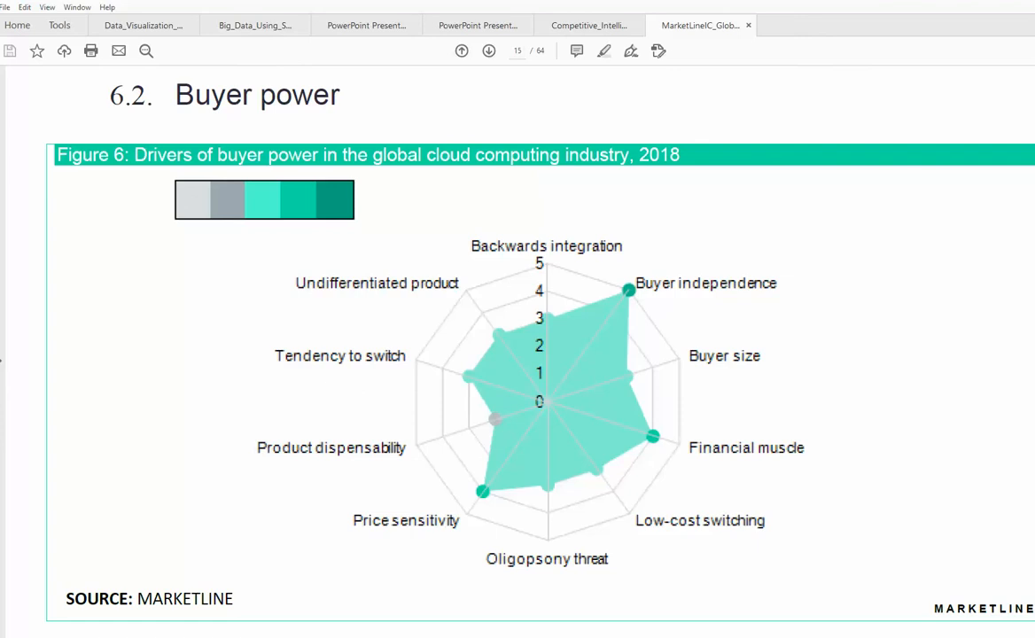
# Return to the Excel workbook and read the explanations of the buyer power parameters from Backwards Integration to Oligopoly Threat.
pyautogui.hotkey('alt', 'Tab')
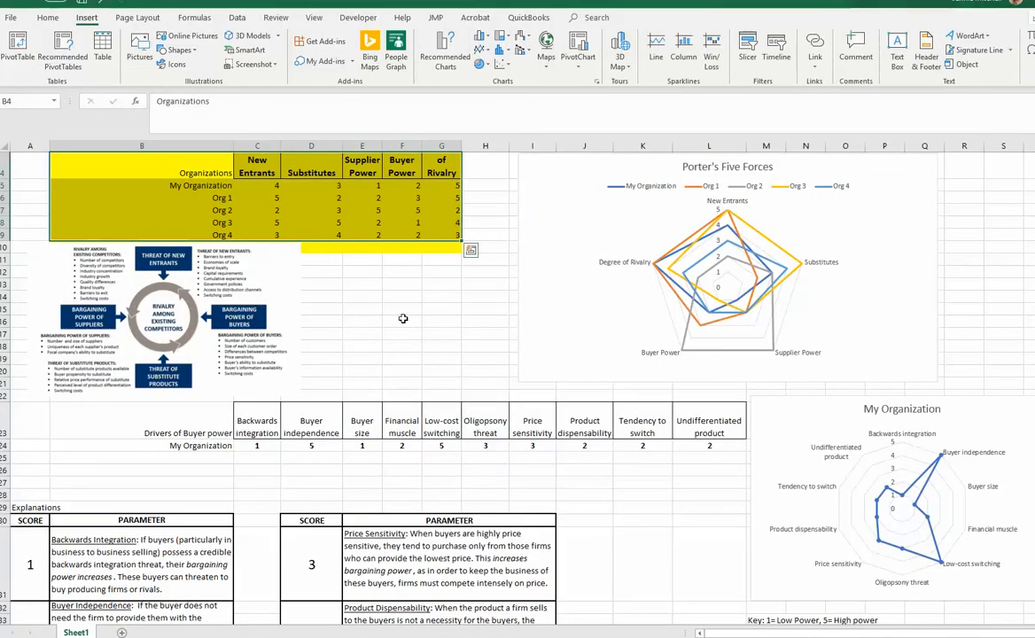
pyautogui.scroll(-1, 225, 448)
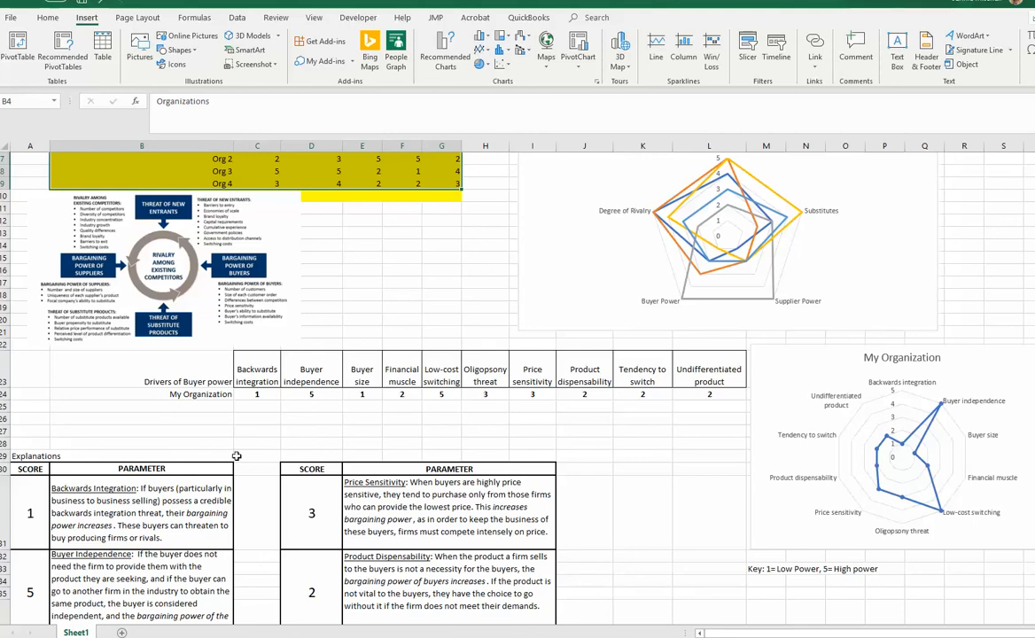
pyautogui.scroll(-2, 237, 455)
pyautogui.scroll(-5, 237, 455)
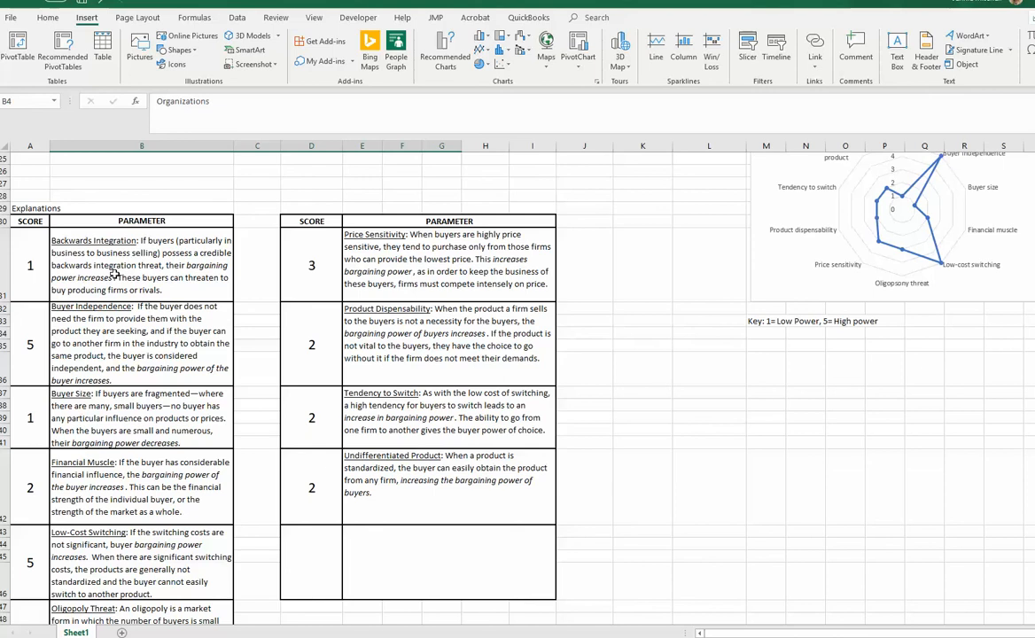
pyautogui.click(117, 276)
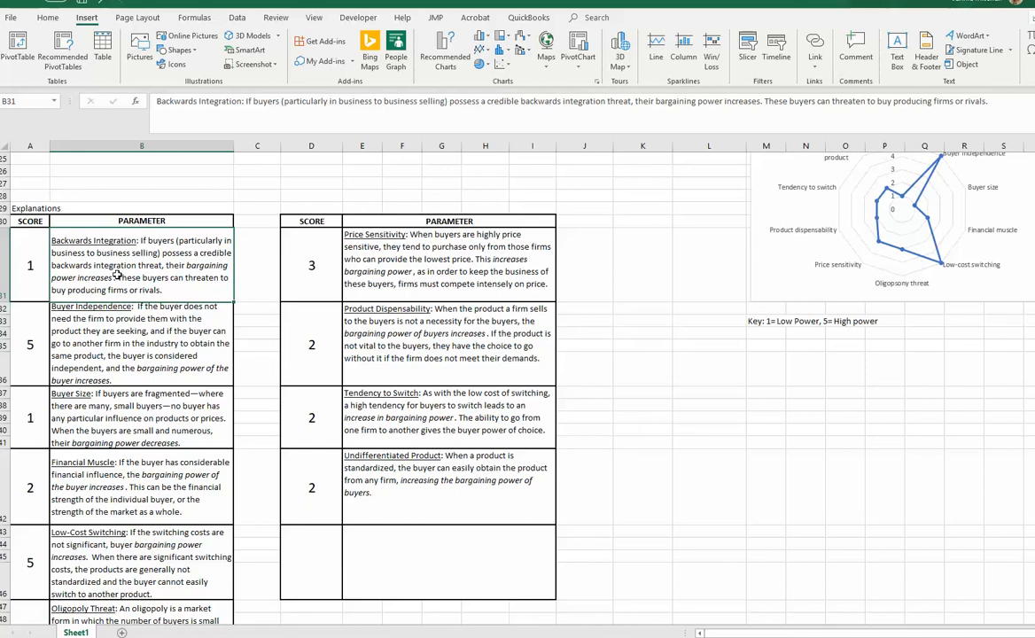
pyautogui.click(104, 332)
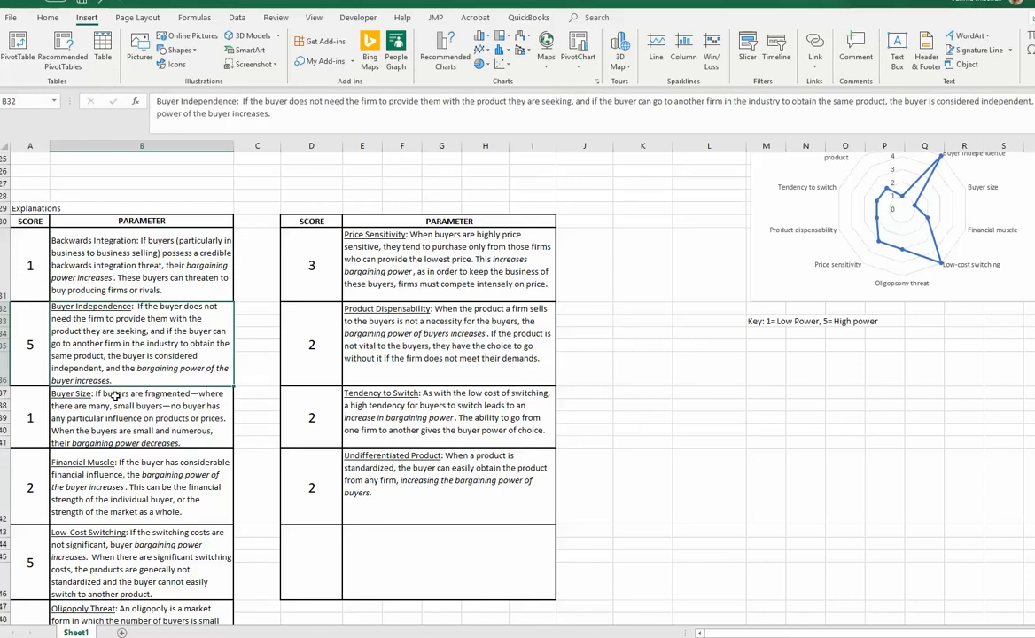
pyautogui.click(115, 399)
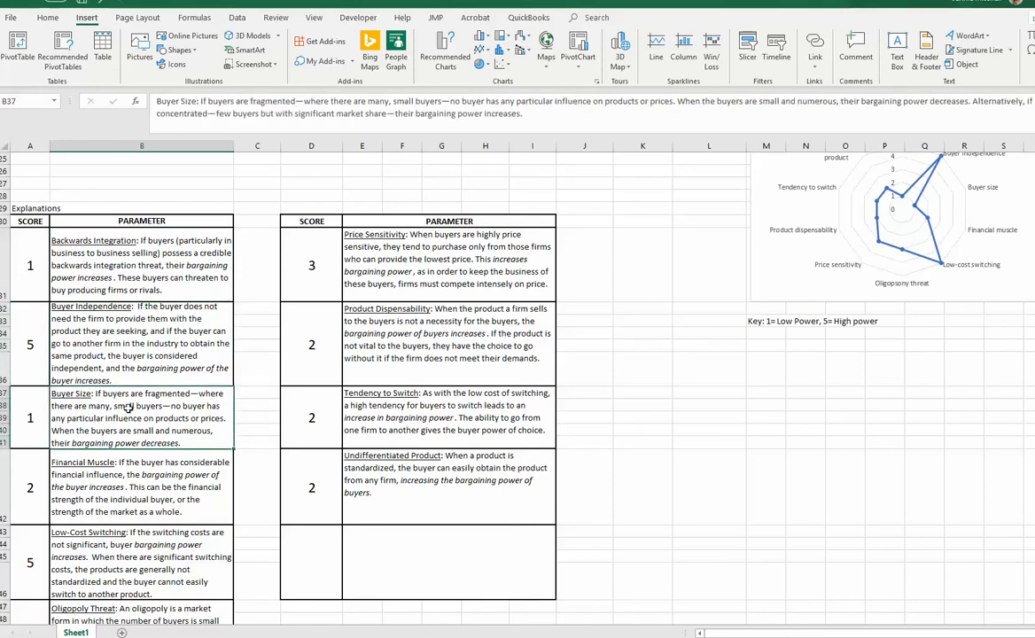
pyautogui.click(131, 474)
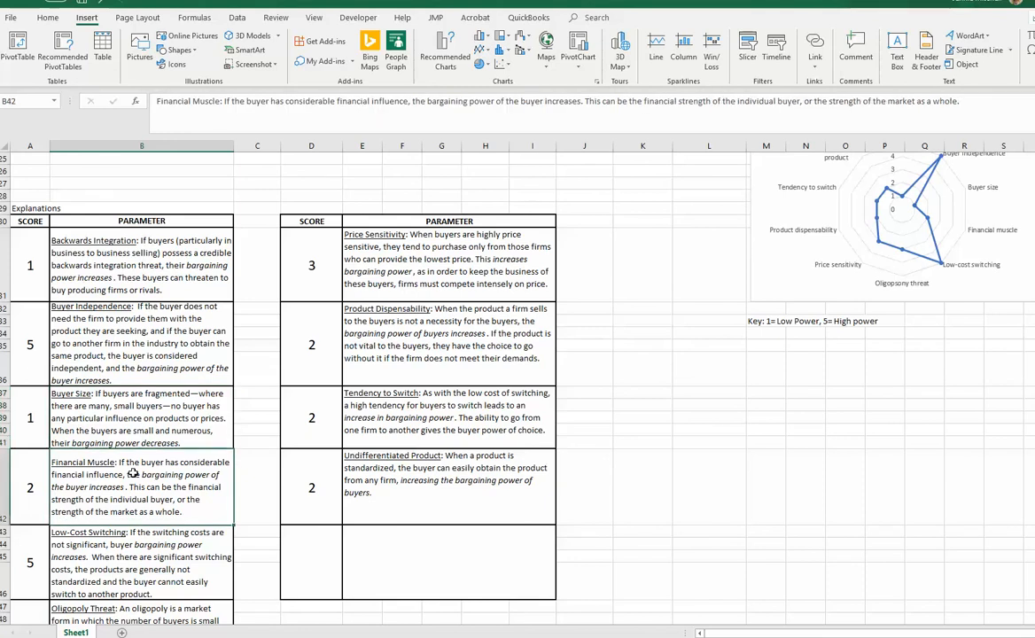
pyautogui.click(164, 550)
pyautogui.scroll(-2, 164, 549)
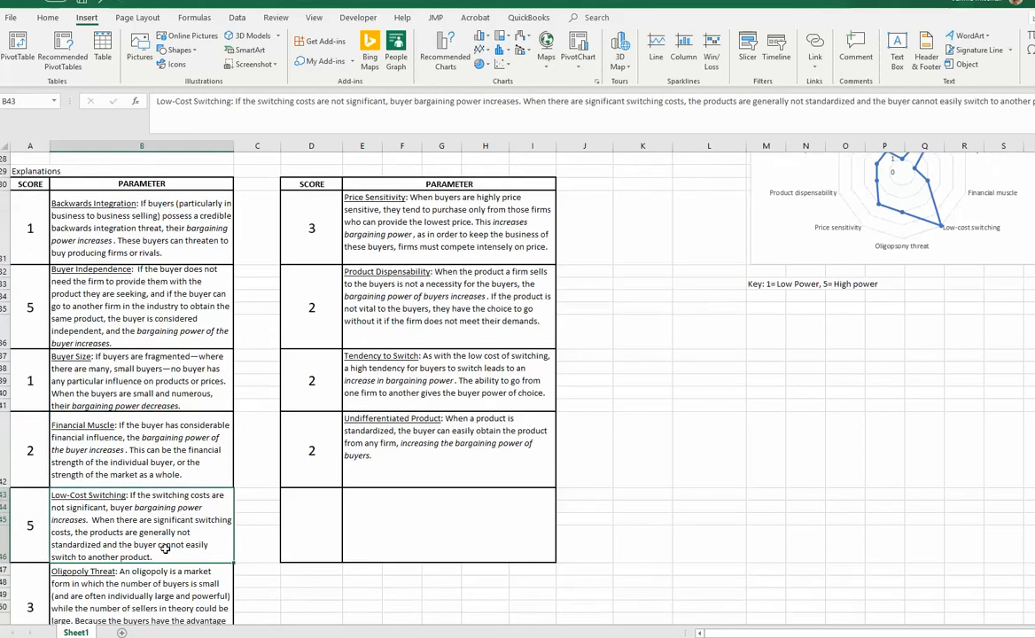
pyautogui.click(116, 547)
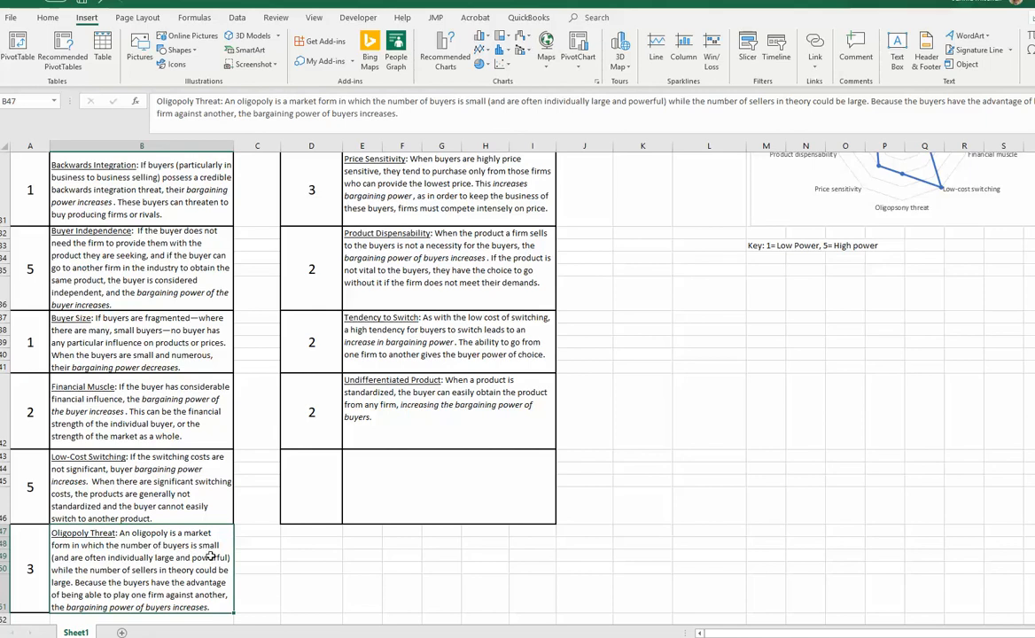
# Insert a Filled Radar chart from the Drivers of Buyer power table, cells B23 to L24.
pyautogui.scroll(2, 352, 507)
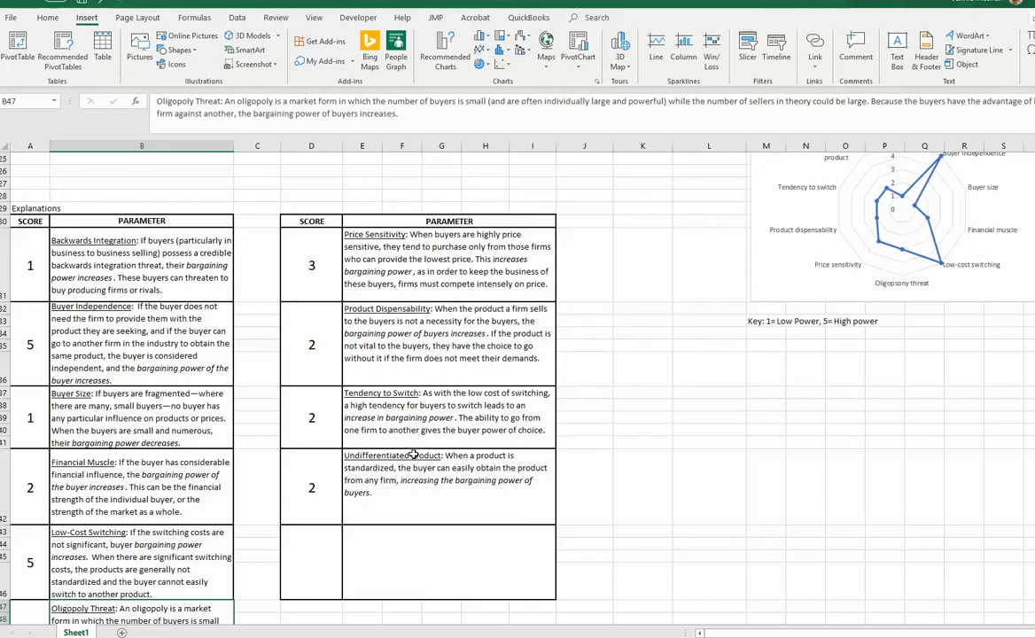
pyautogui.scroll(2, 413, 455)
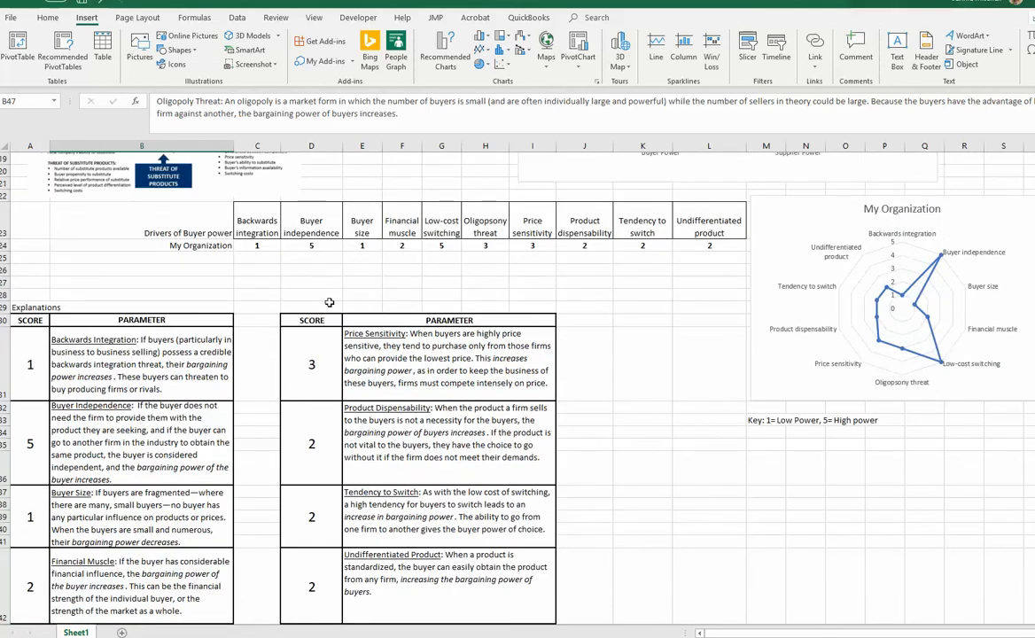
pyautogui.click(226, 220)
pyautogui.moveTo(226, 220); pyautogui.dragTo(693, 249)
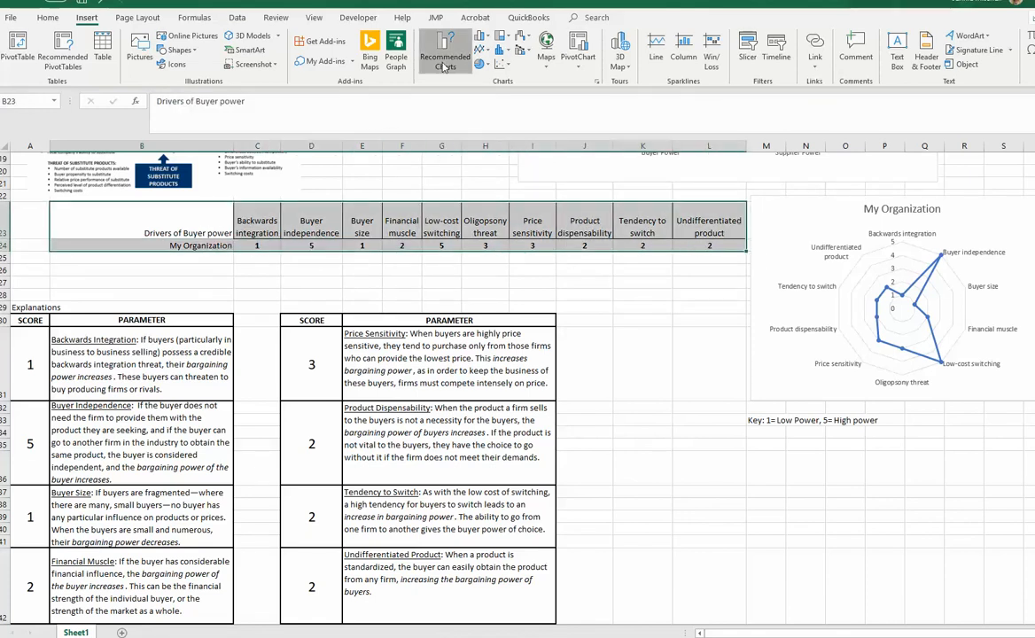
pyautogui.click(444, 60)
pyautogui.click(474, 165)
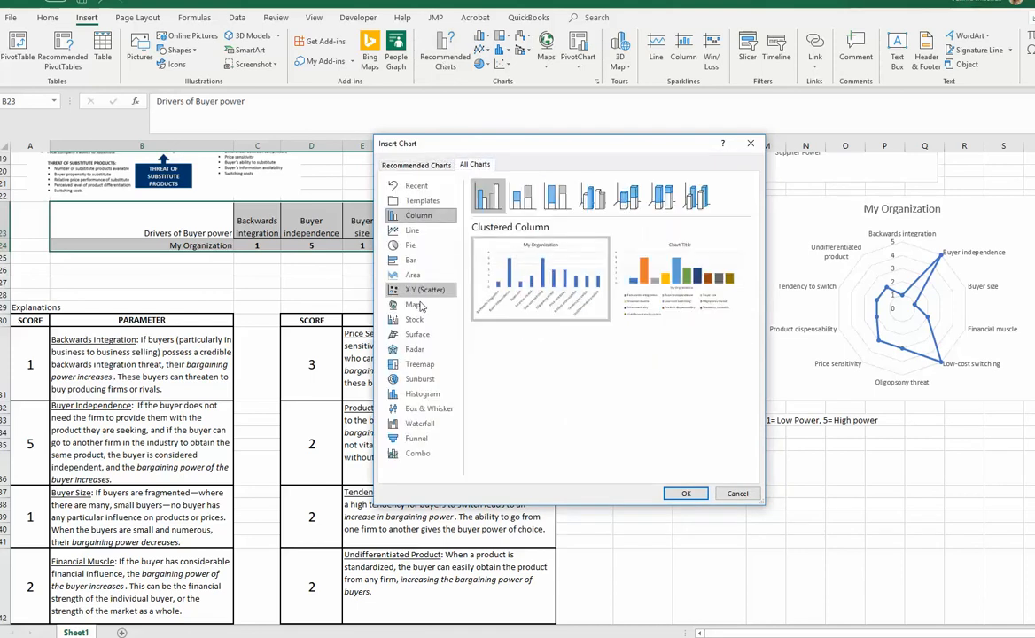
pyautogui.click(412, 350)
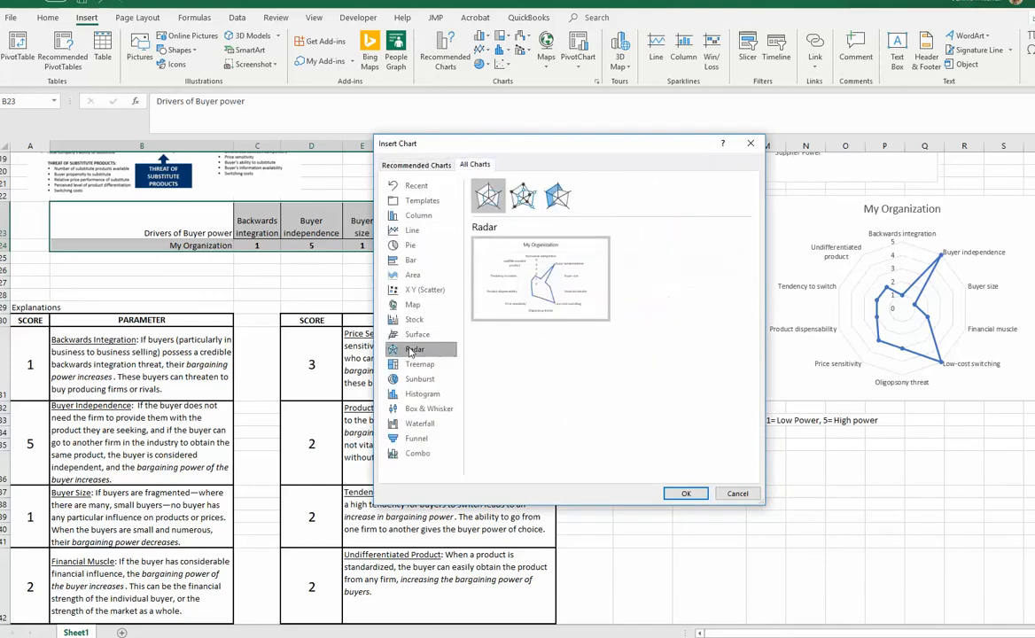
pyautogui.click(558, 197)
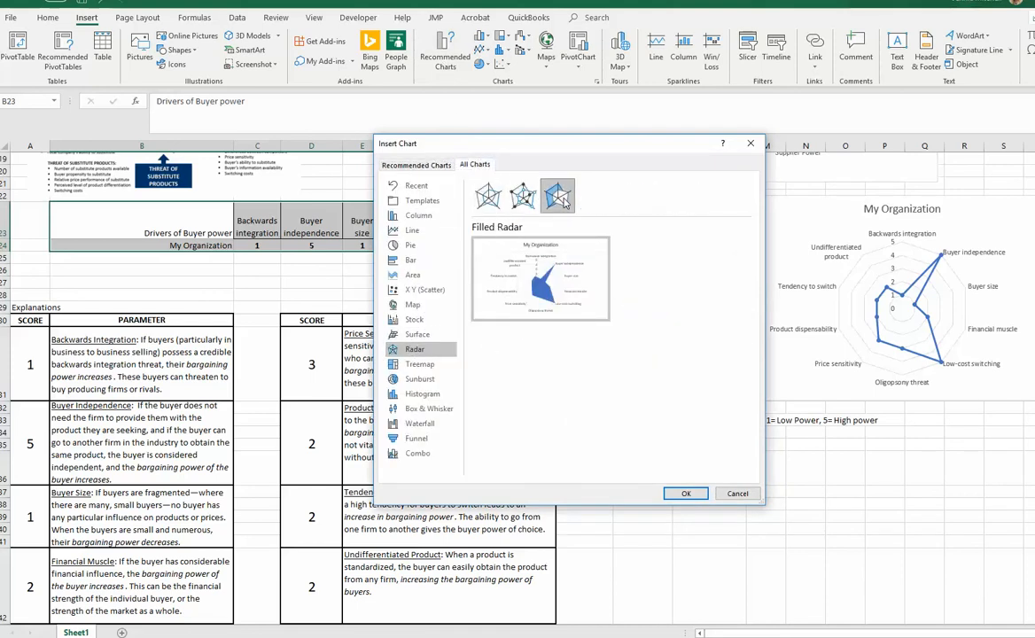
pyautogui.click(686, 493)
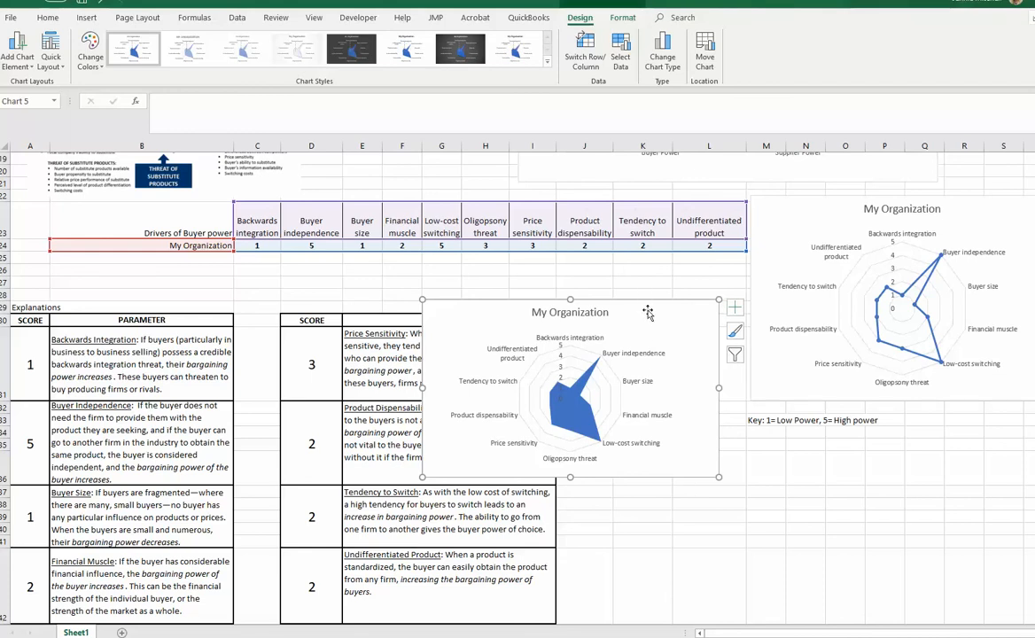
# Place the filled radar chart over the existing My Organization line radar chart and enlarge it to cover that chart.
pyautogui.moveTo(647, 313); pyautogui.dragTo(975, 208)
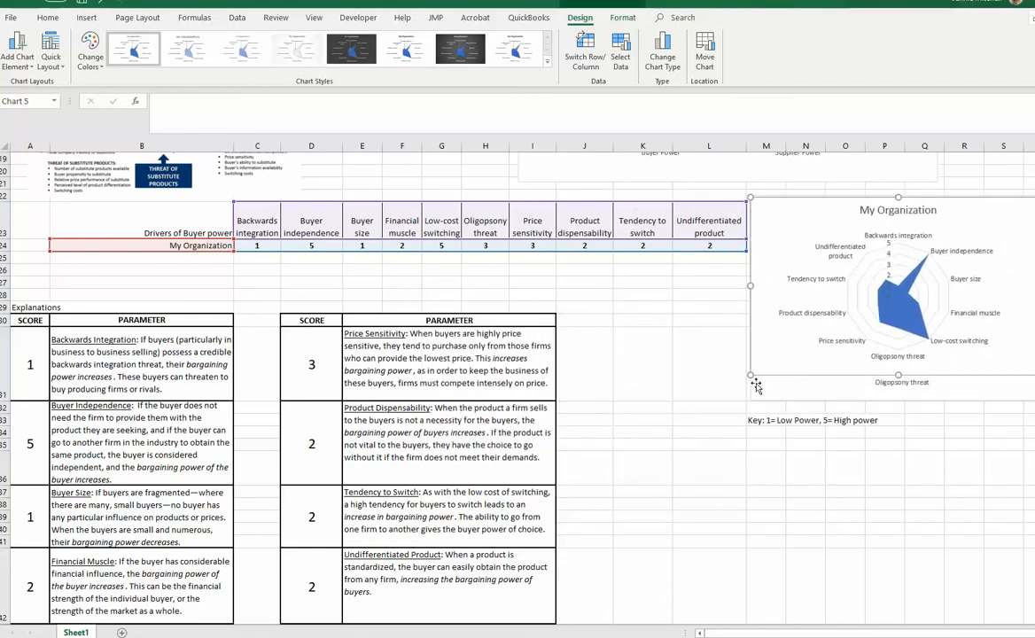
pyautogui.moveTo(751, 374); pyautogui.dragTo(743, 402)
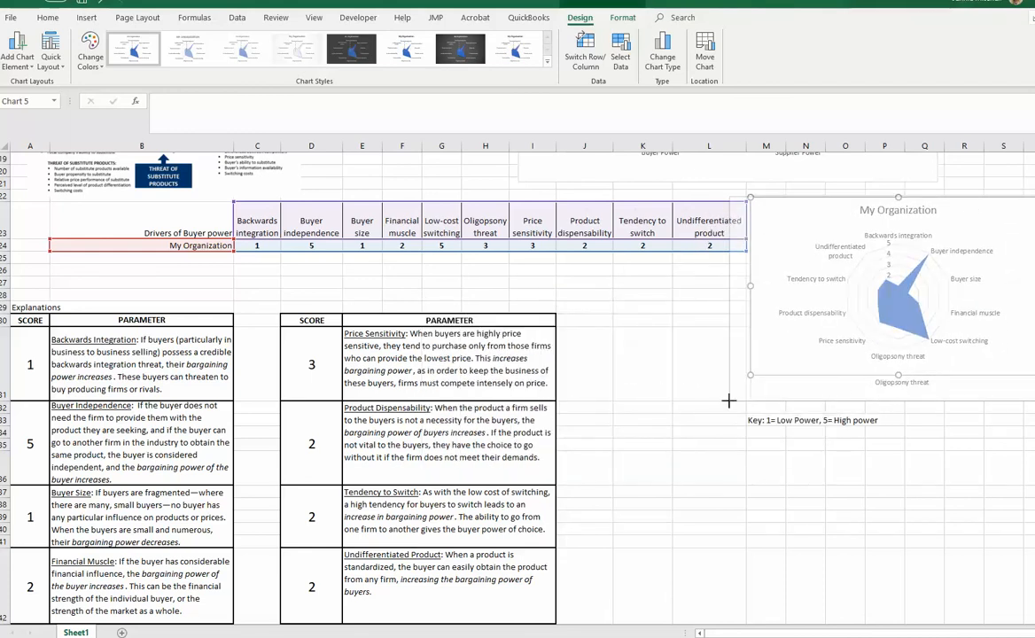
pyautogui.click(790, 214)
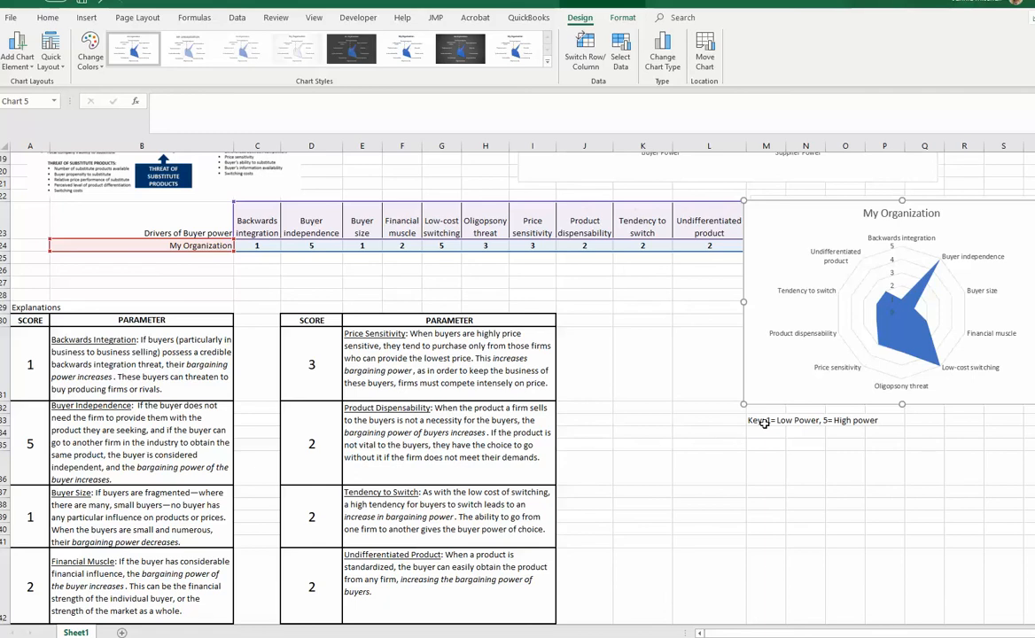
# Enlarge the Five Forces diagram picture to a readable size and move it down over the buyer power table.
pyautogui.scroll(3, 369, 270)
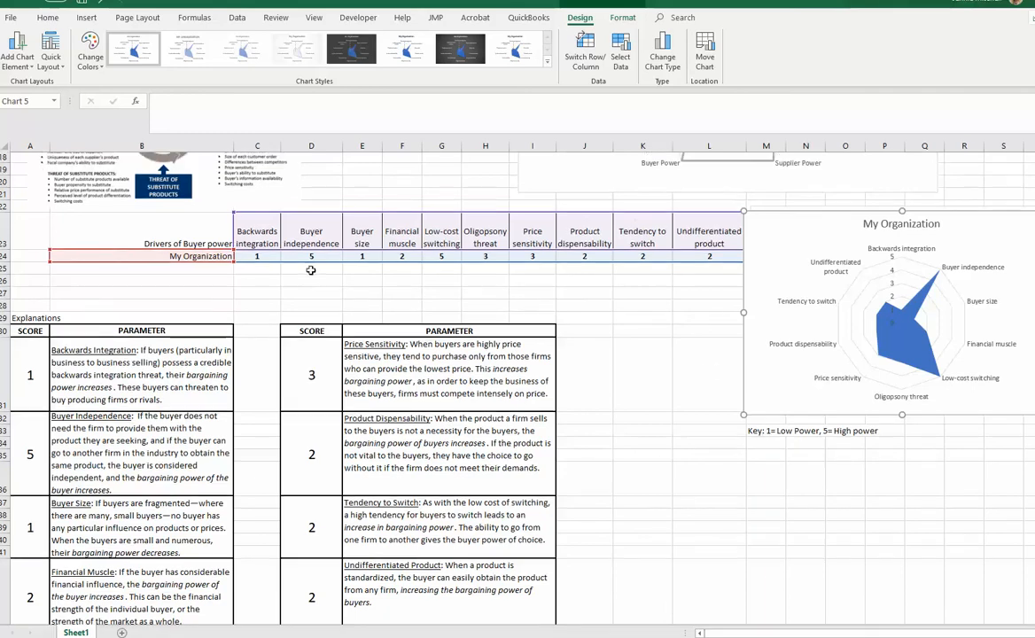
pyautogui.click(260, 261)
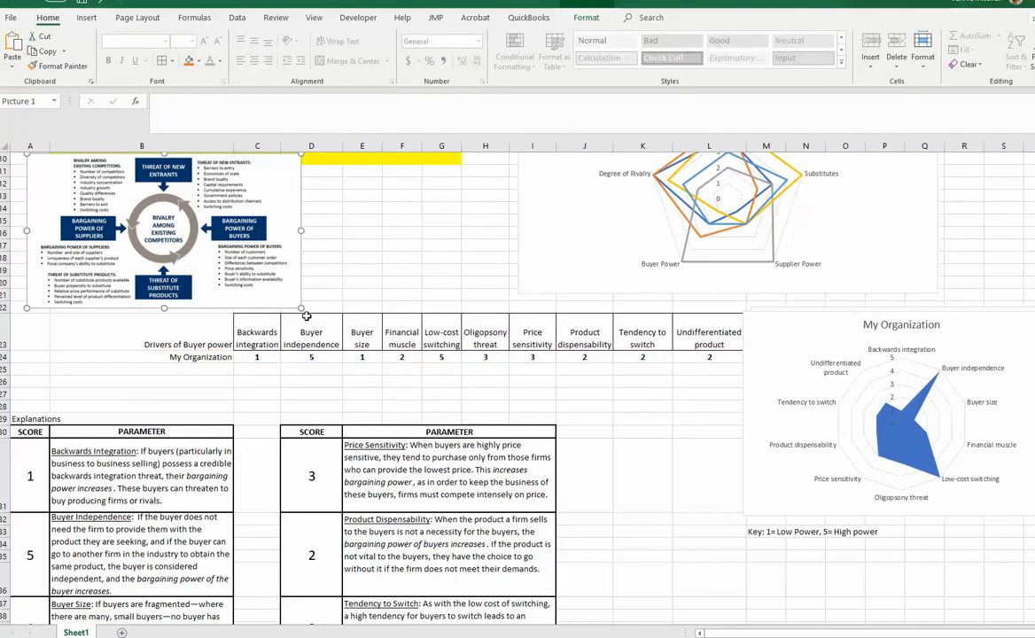
pyautogui.moveTo(301, 308); pyautogui.dragTo(742, 556)
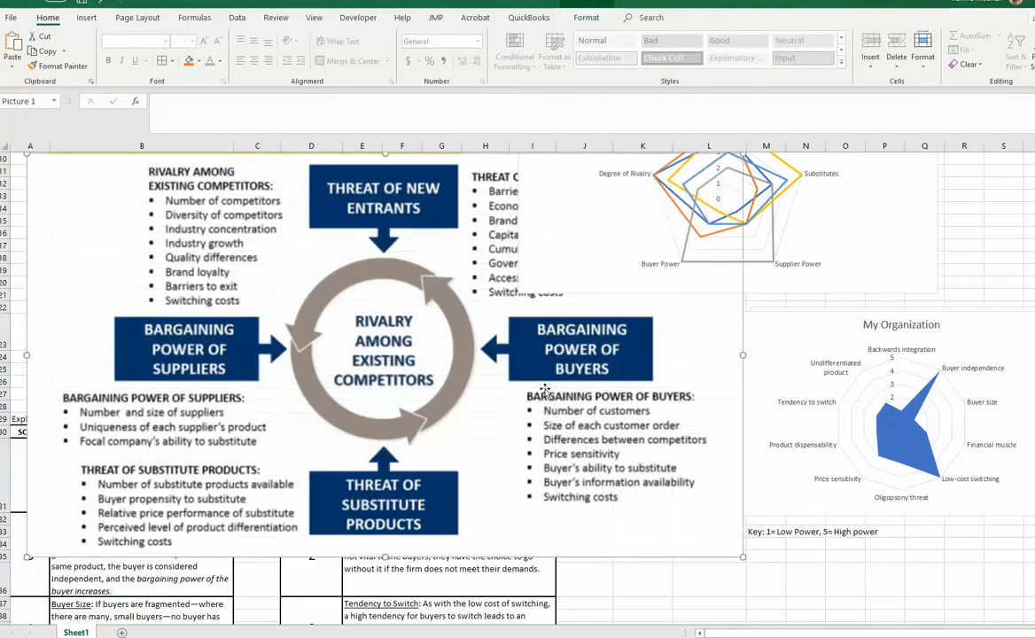
pyautogui.moveTo(459, 306); pyautogui.dragTo(490, 415)
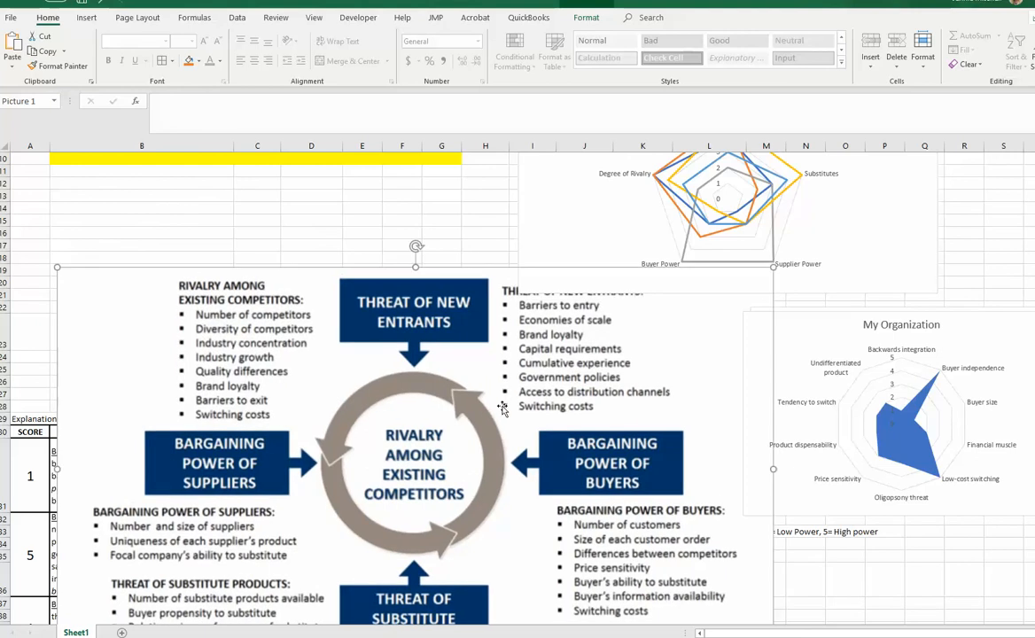
# Bring the Five Forces diagram in front of the charts and shift it up so the whole diagram is in view.
pyautogui.rightClick(503, 408)
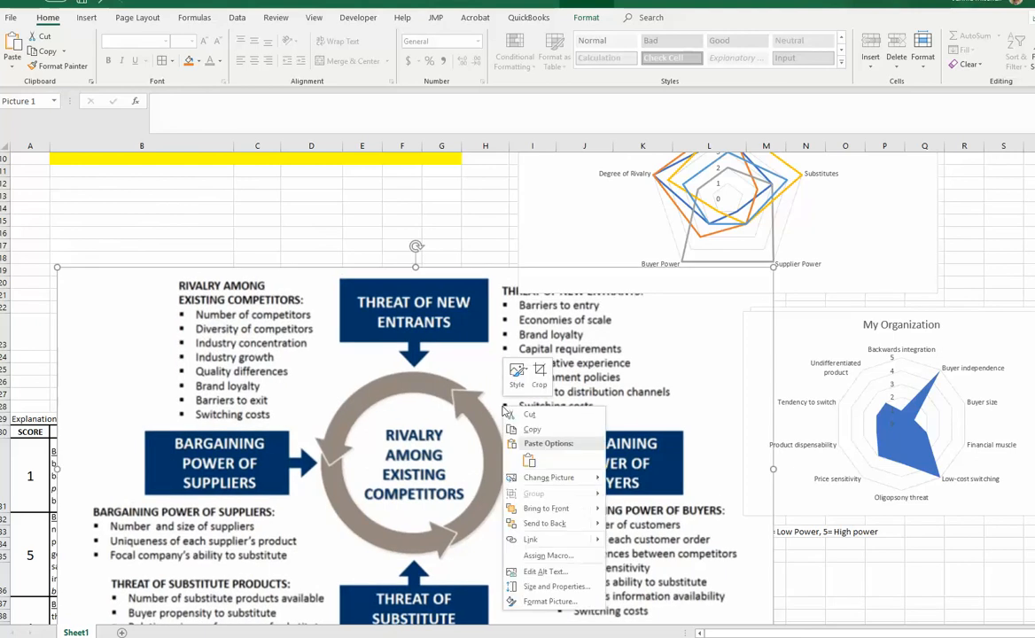
pyautogui.click(576, 511)
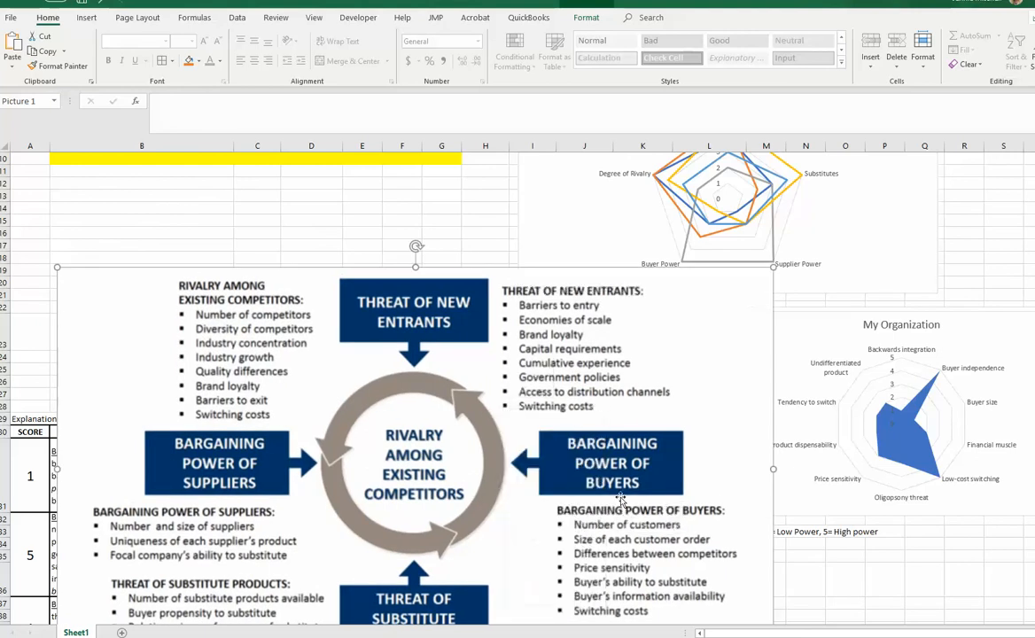
pyautogui.moveTo(582, 386); pyautogui.dragTo(626, 314)
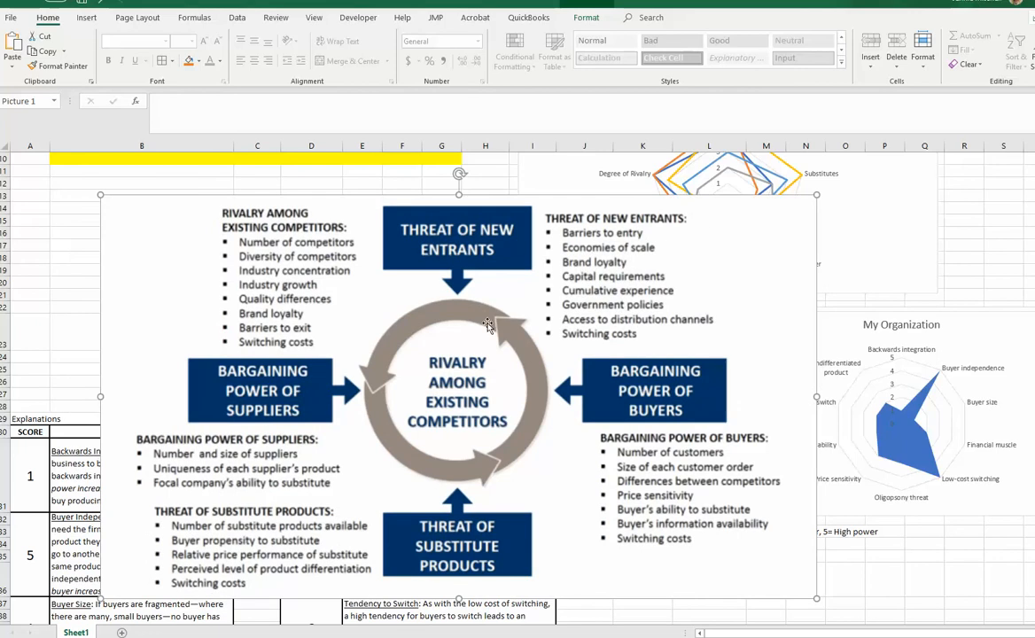